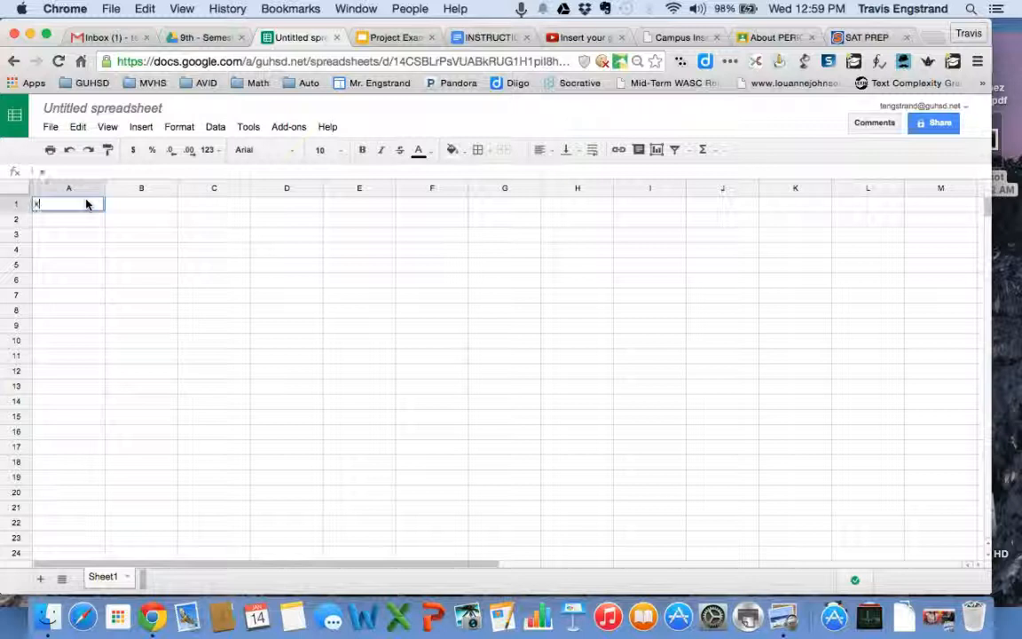
Step: Complete the table headers in row 1, with x in A1 and y in B1
click(130, 204)
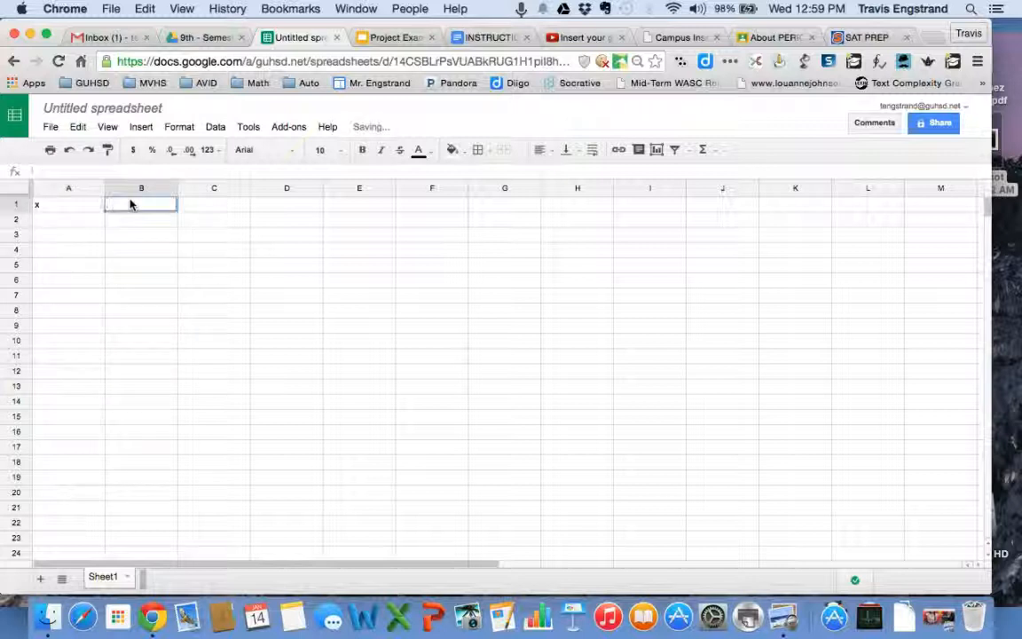
text(y)
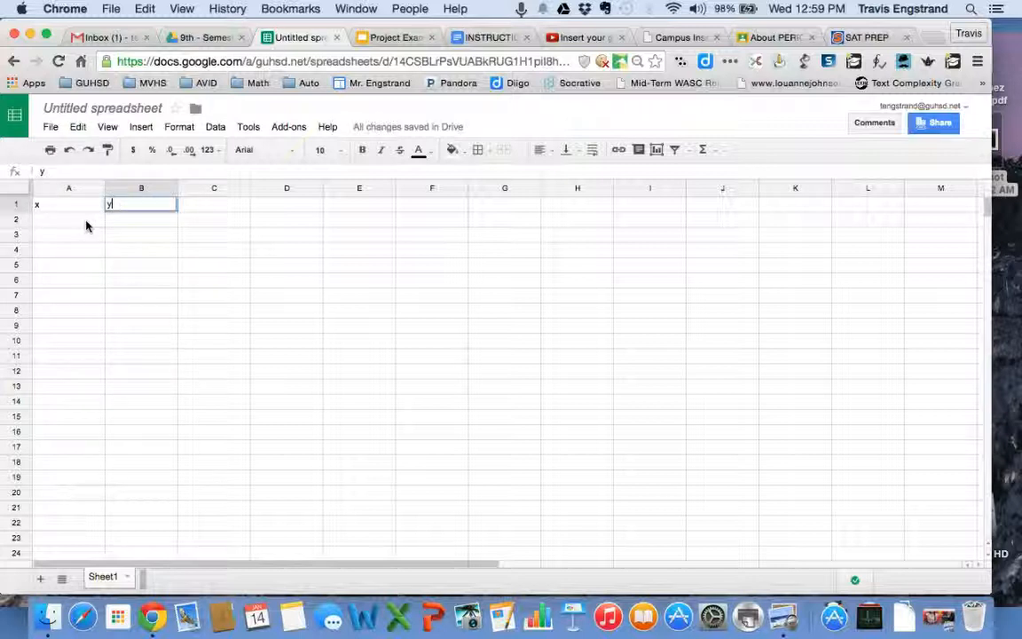
click(87, 223)
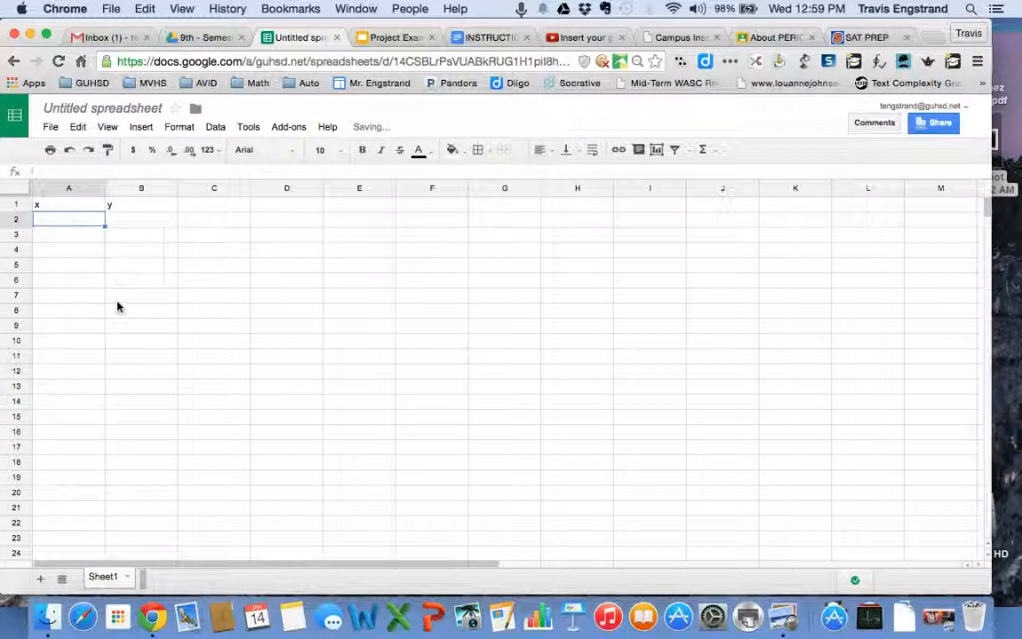
Step: Consult the table of values in the Project Example presentation and enter 195 and 215 under x in A2:A3
click(388, 38)
click(86, 222)
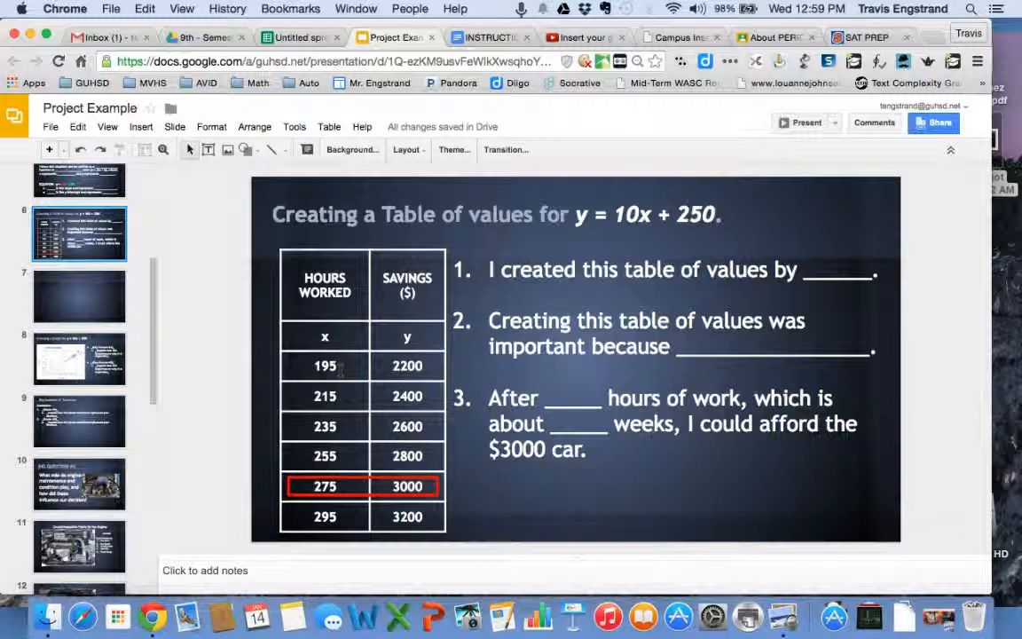
click(302, 37)
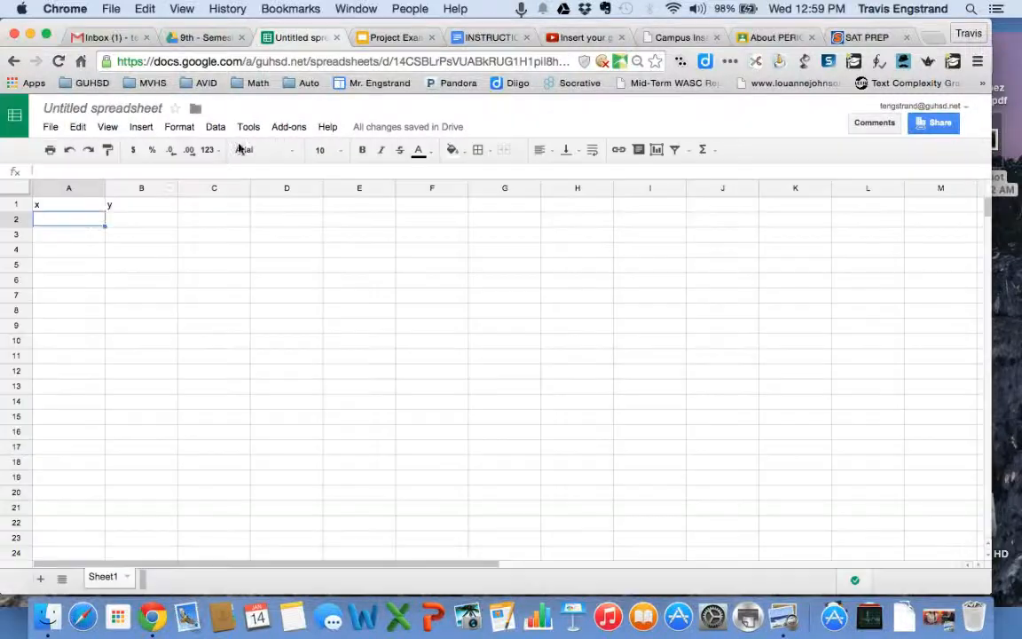
text(195)
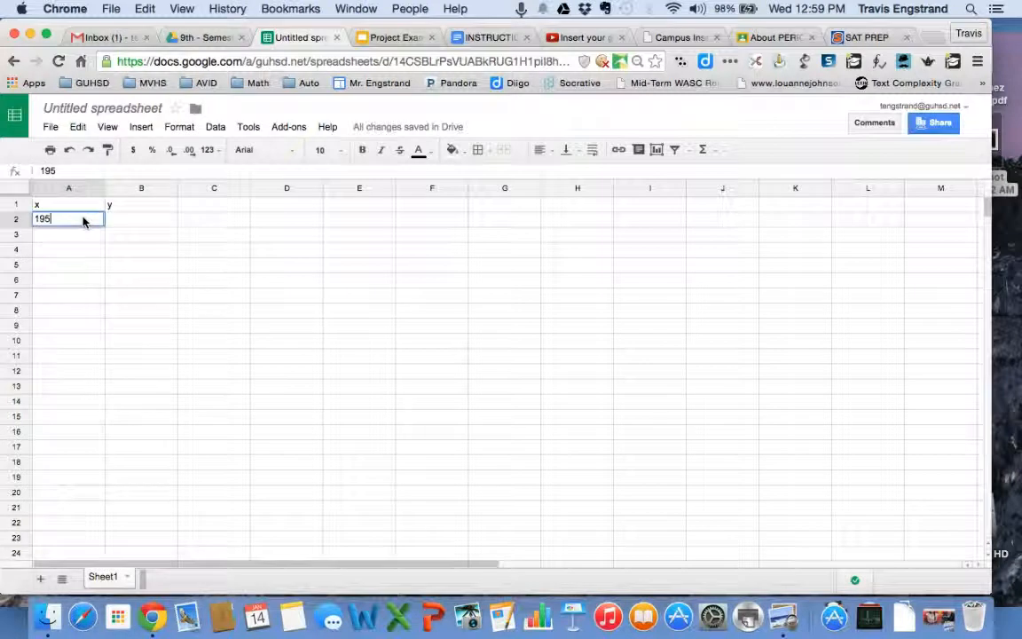
key(Return)
text(215)
key(Return)
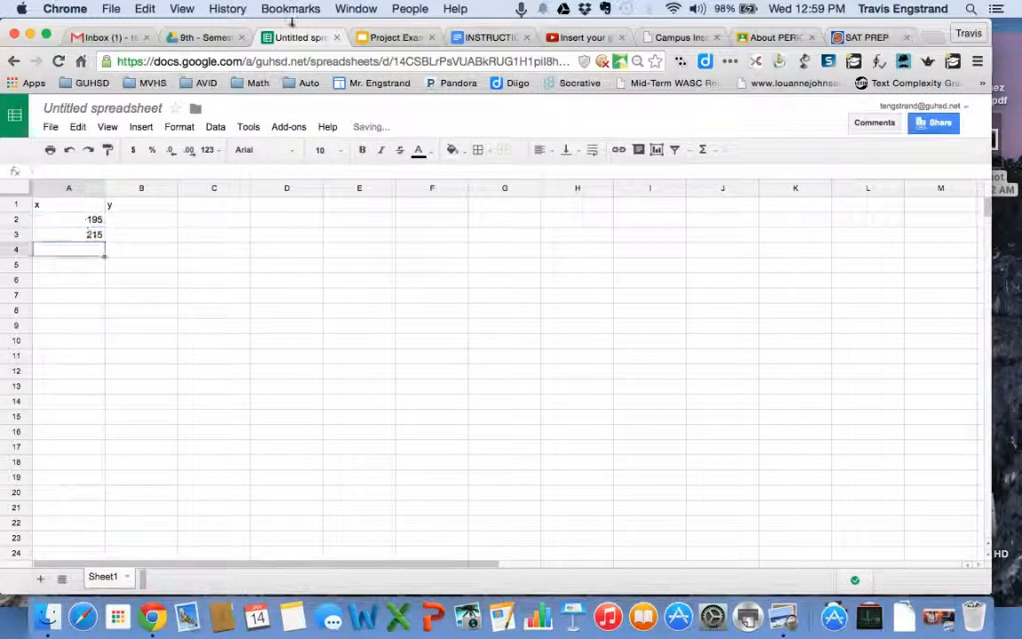
Step: Fill the rest of the x column from the presentation's table, entering 235, 255, 275 and 295 in A4:A7
click(390, 39)
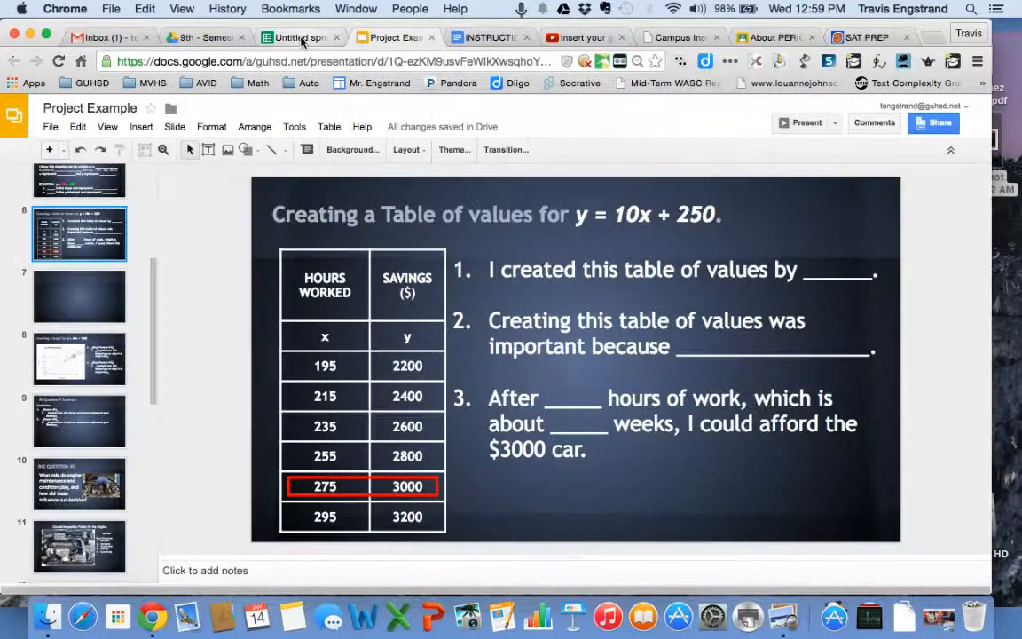
click(298, 37)
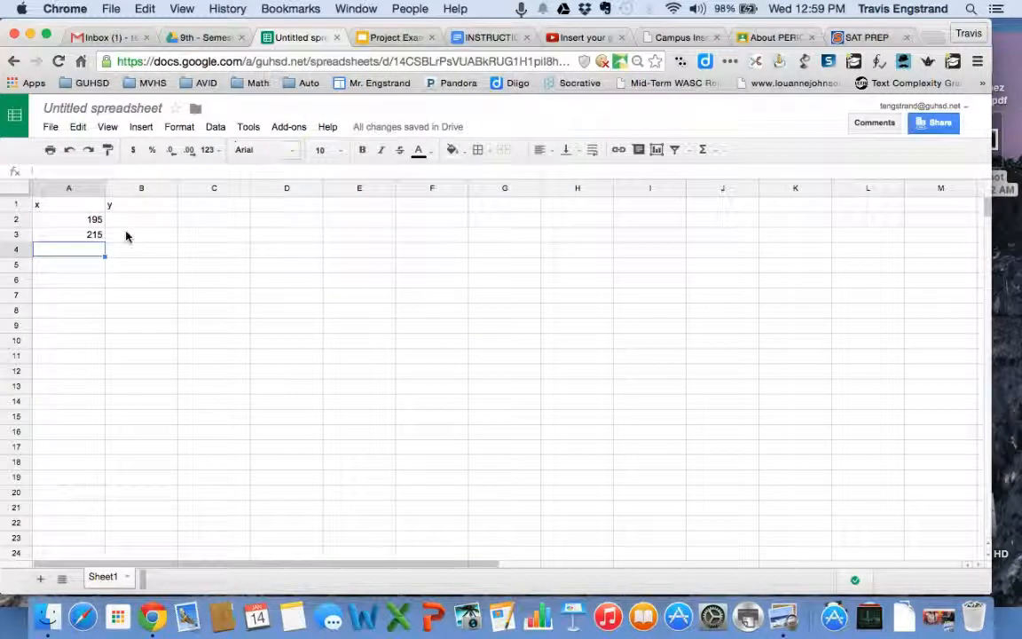
text(235)
key(Return)
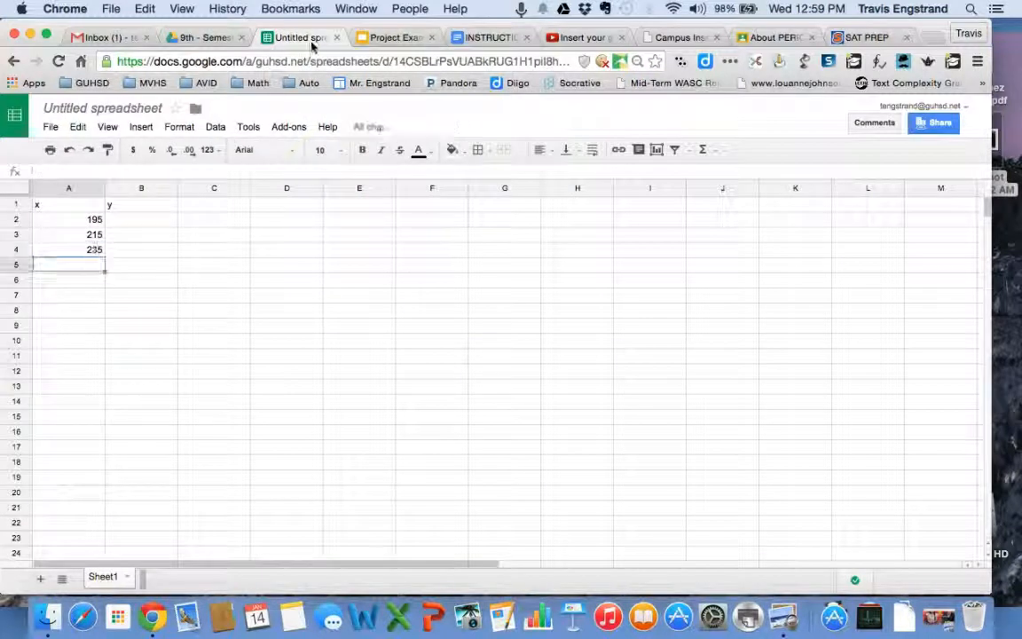
click(390, 37)
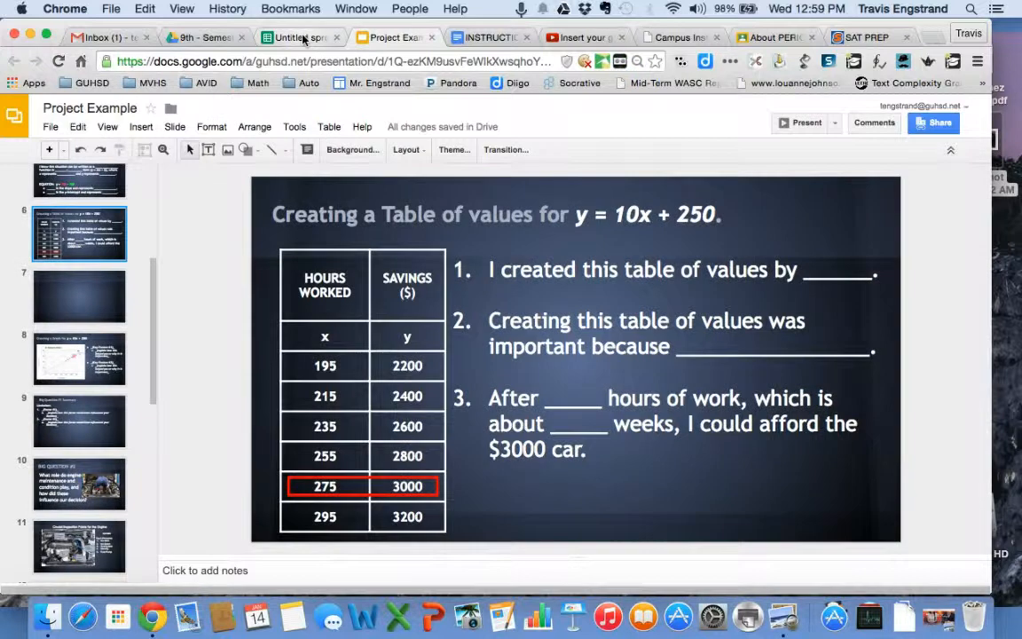
click(303, 37)
text(255)
key(Return)
text(275)
key(Return)
text(295)
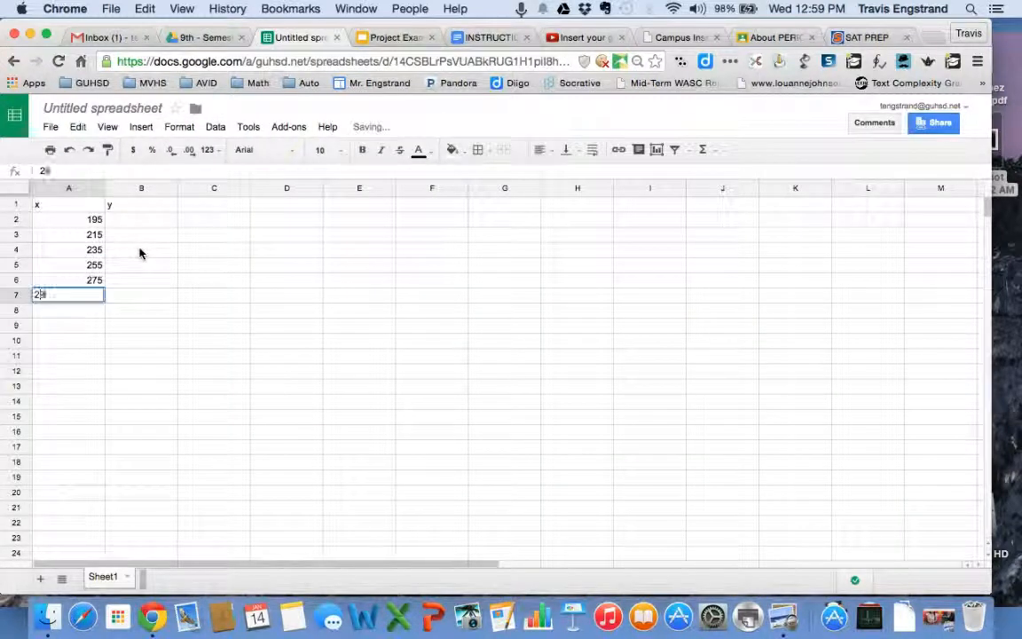
key(Return)
Step: Check the savings values in the Project Example presentation and enter 2200 and 2400 under y in B2:B3
click(146, 221)
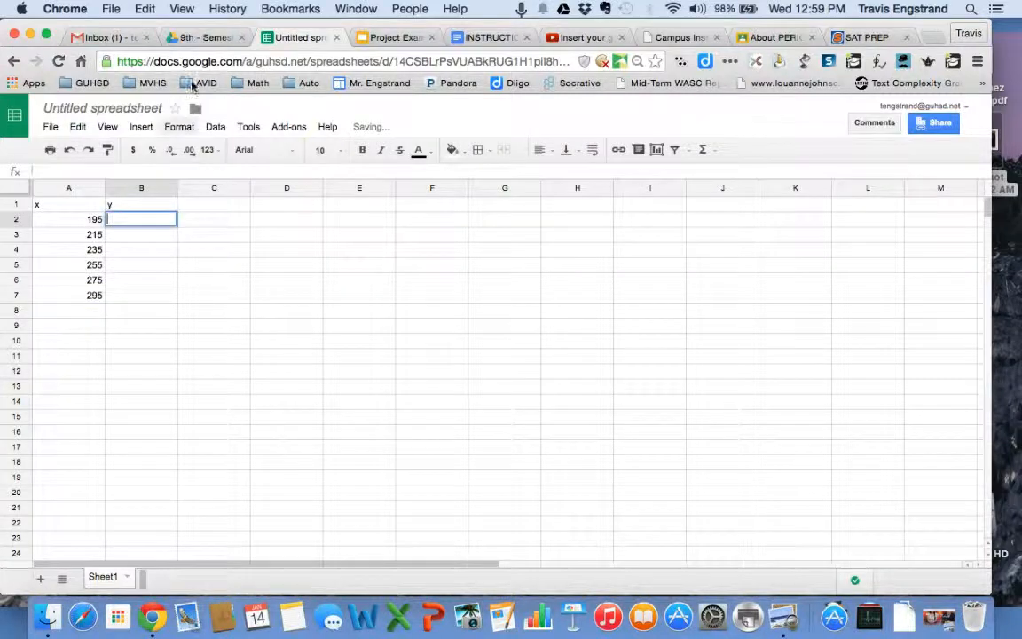
click(204, 37)
click(359, 39)
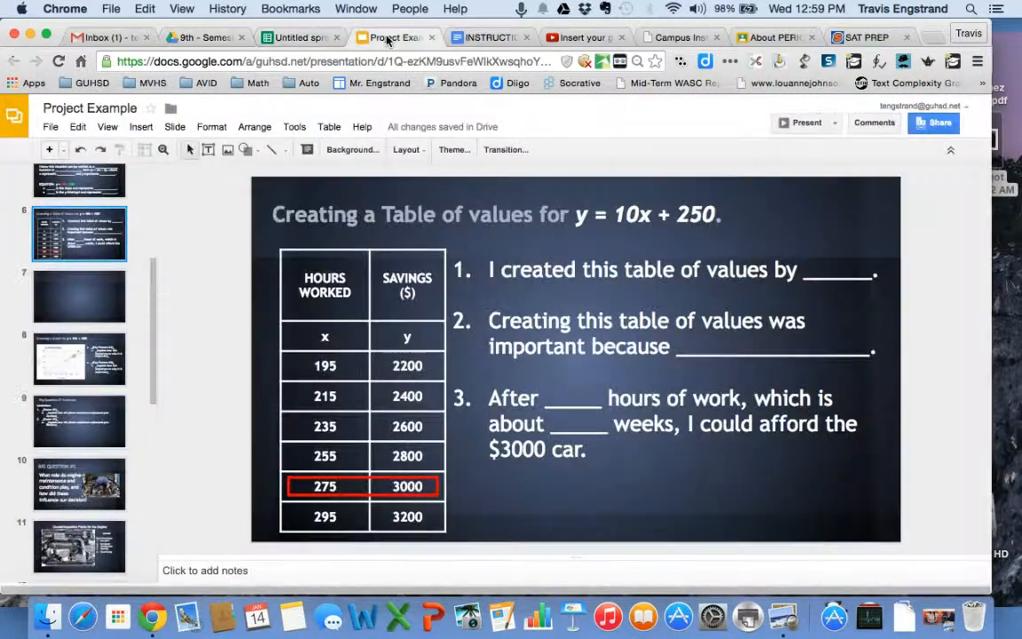
click(293, 38)
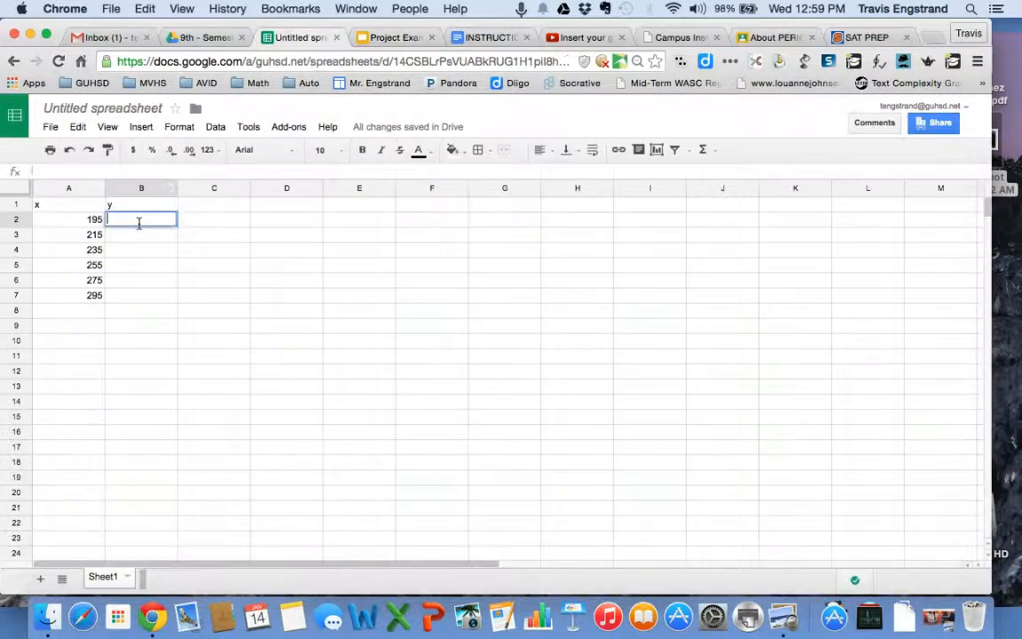
text(2200)
key(Return)
text(2400)
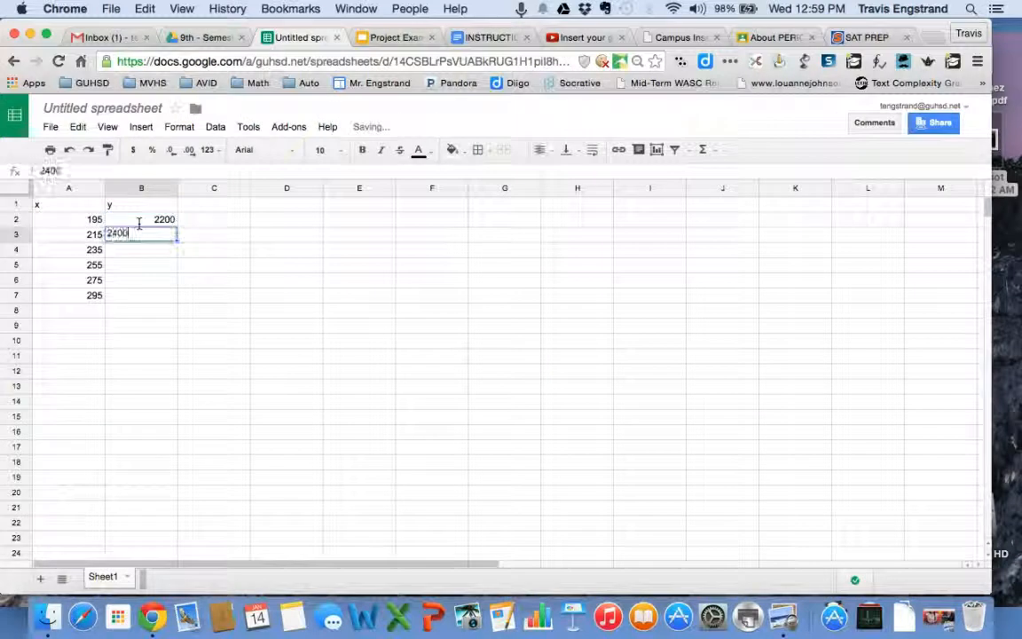
key(Return)
Step: Complete the y column with 2600, 2800, 3000 and 3200 in B4:B7
text(2600)
key(Return)
text(28--)
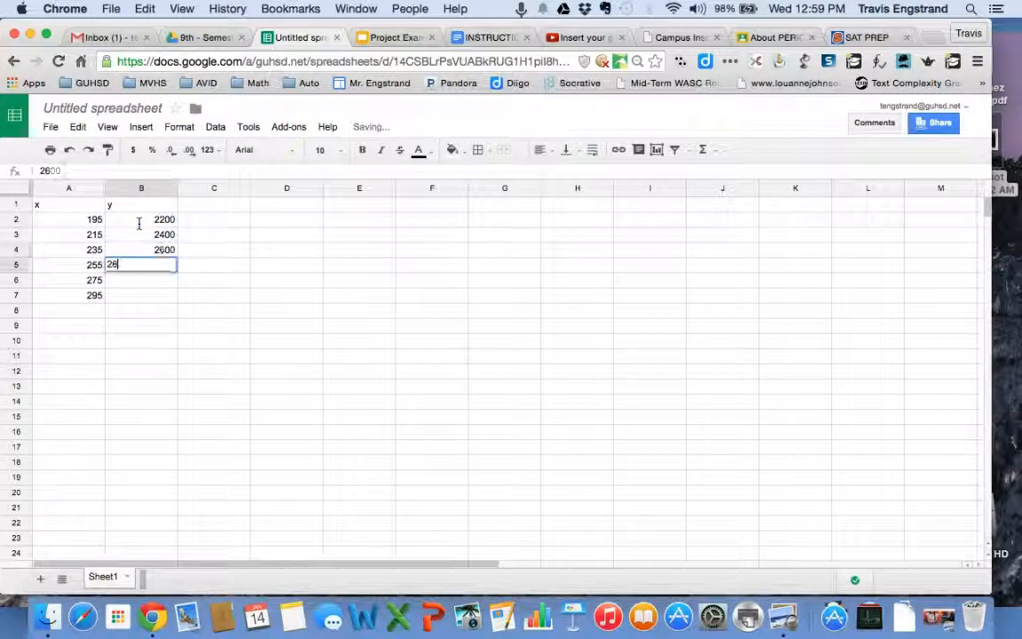
key(Return)
text(3000)
key(Return)
text(3000)
key(Return)
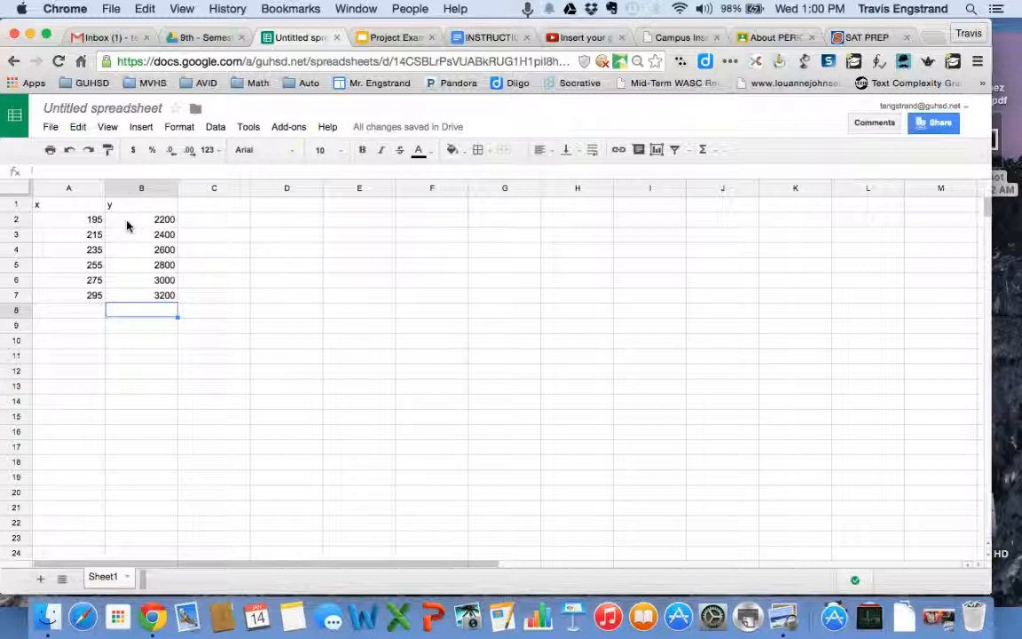
Step: Insert a scatter chart of the x and y data and place it beside the table so no values are covered
click(142, 127)
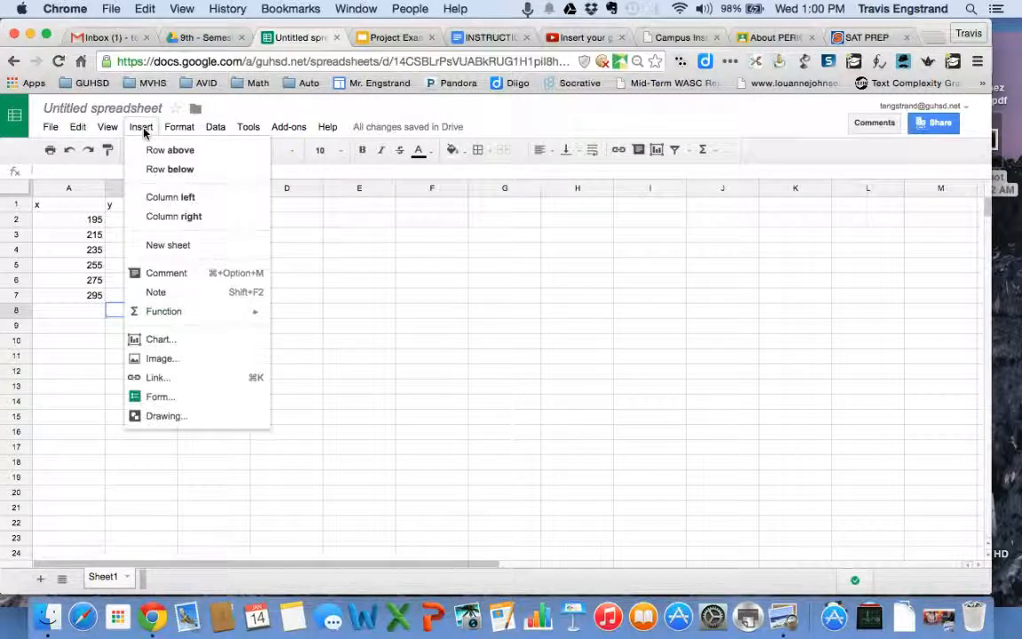
click(164, 344)
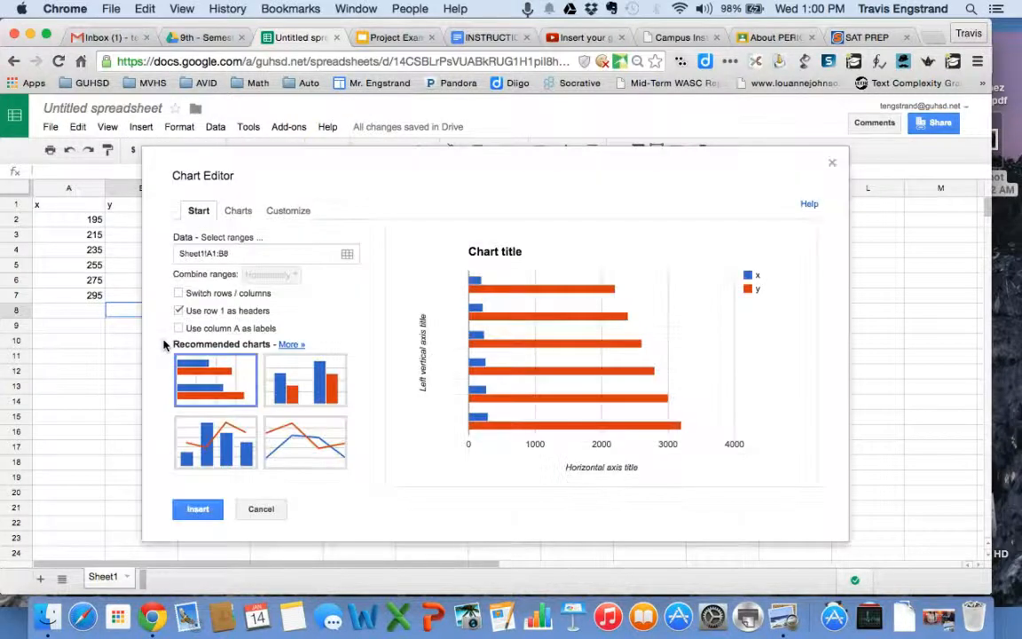
click(241, 212)
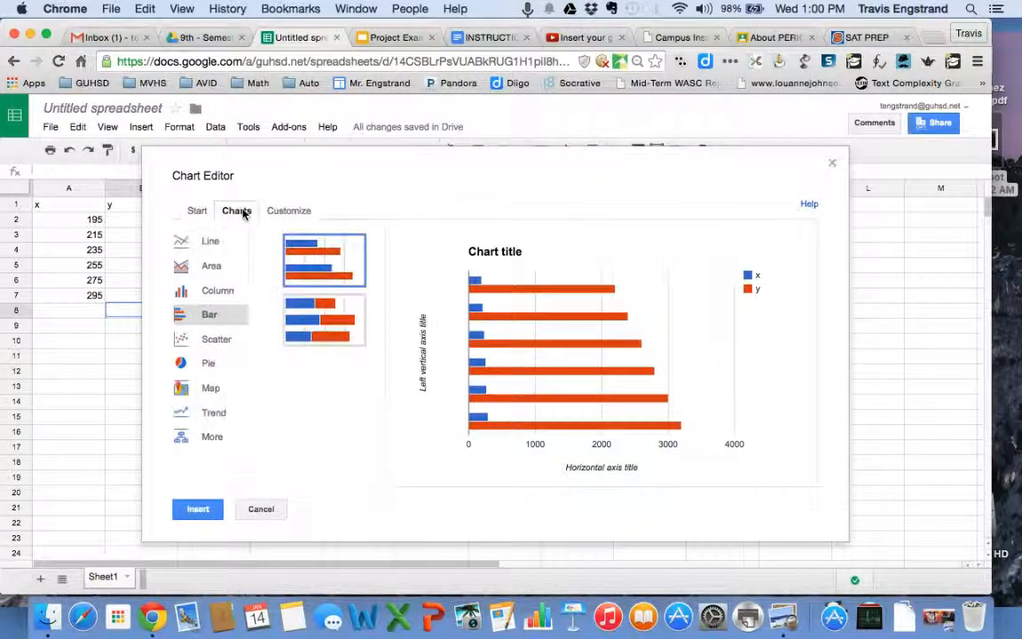
click(217, 344)
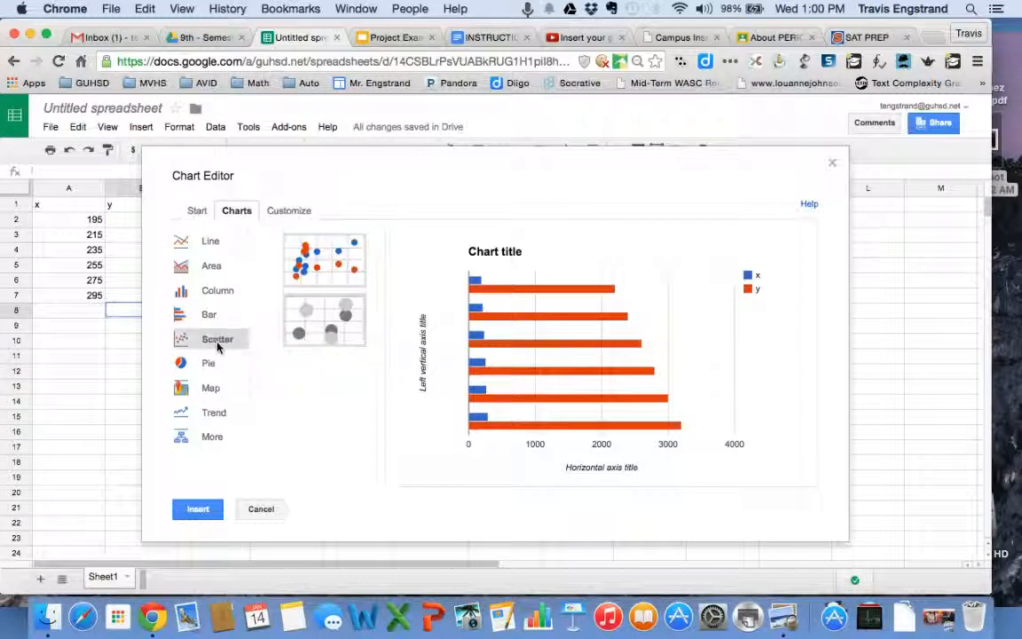
click(321, 271)
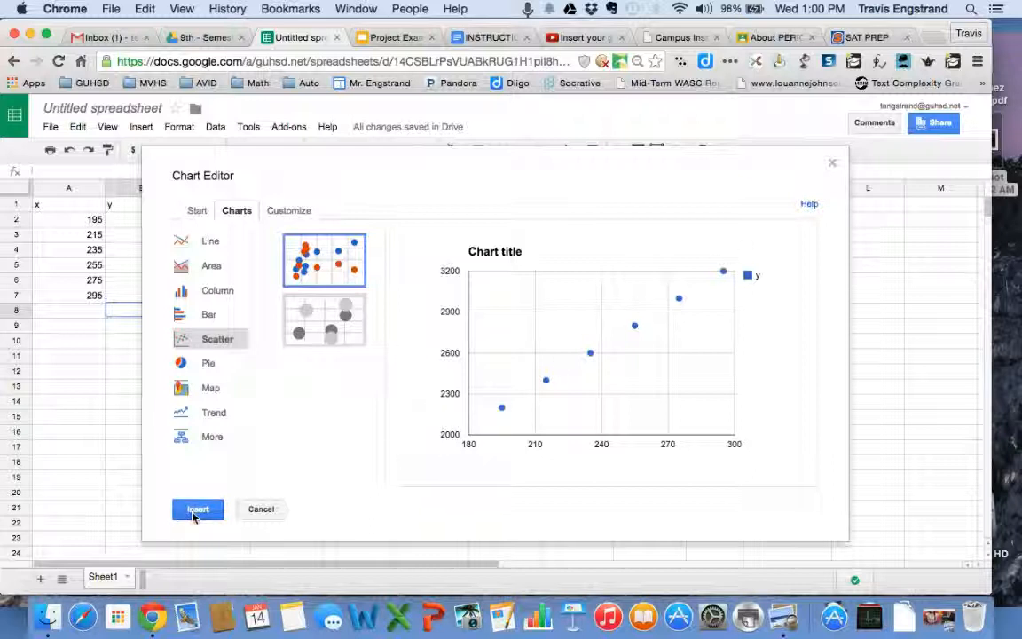
click(196, 511)
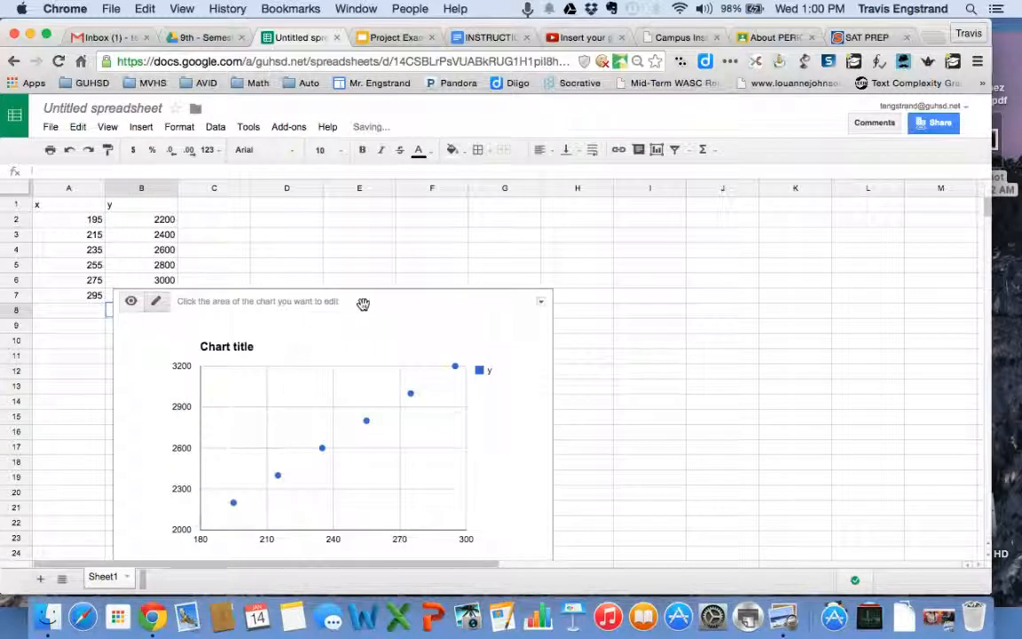
drag(363, 305, 467, 228)
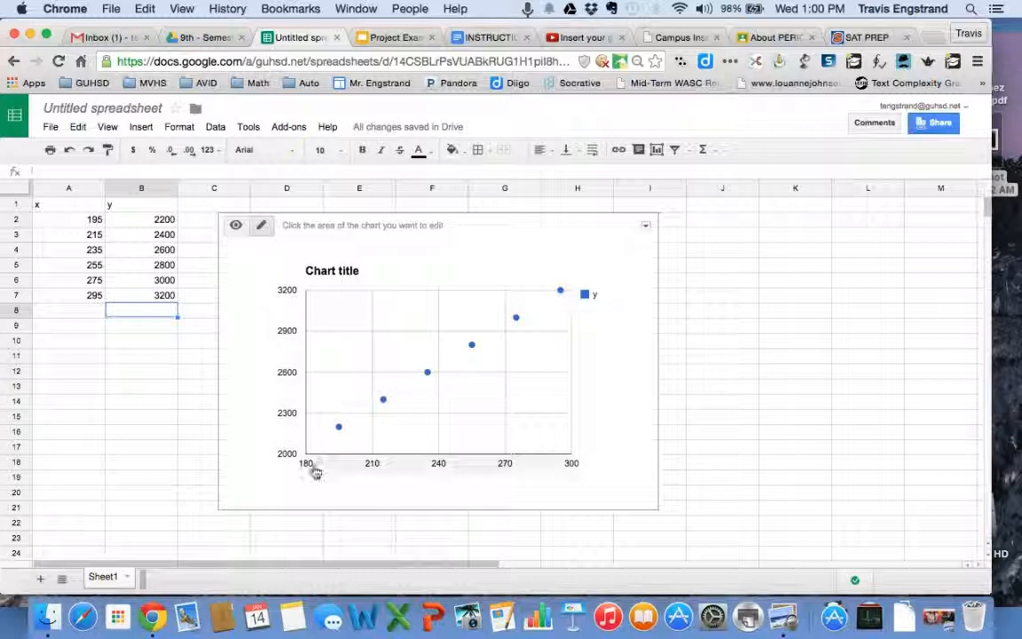
Step: Open the scatter chart's advanced editor and set its title to the teacher's name in possessive form followed by "Savings"
click(647, 227)
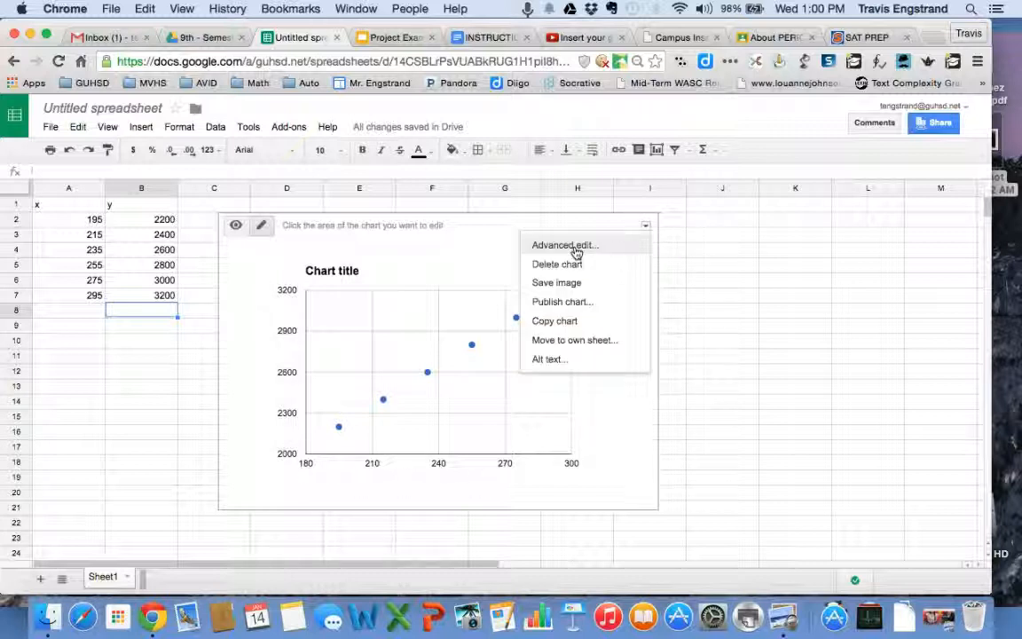
click(565, 246)
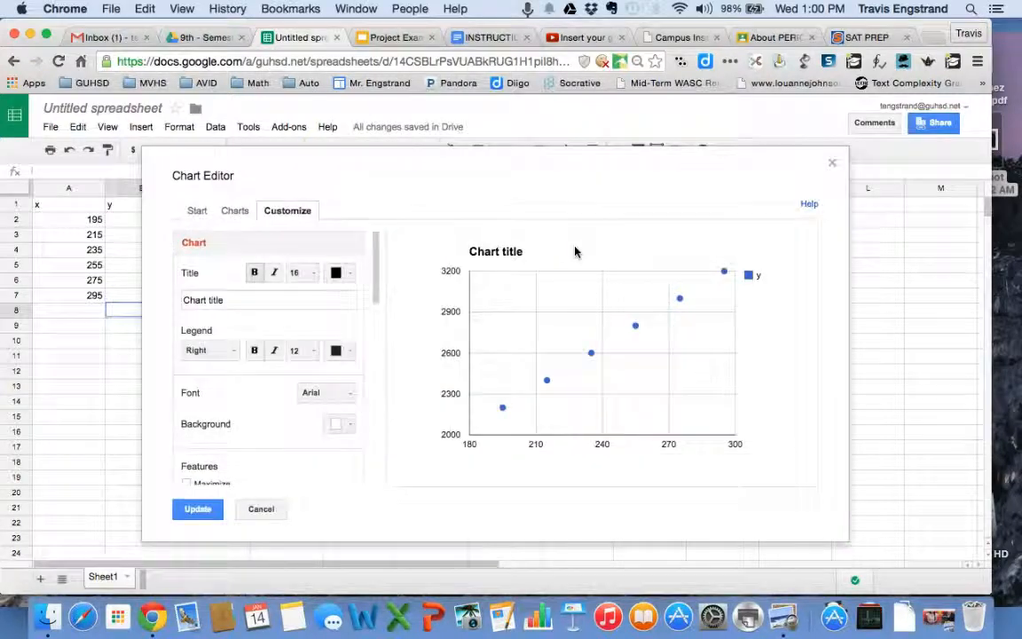
click(235, 299)
drag(235, 299, 179, 299)
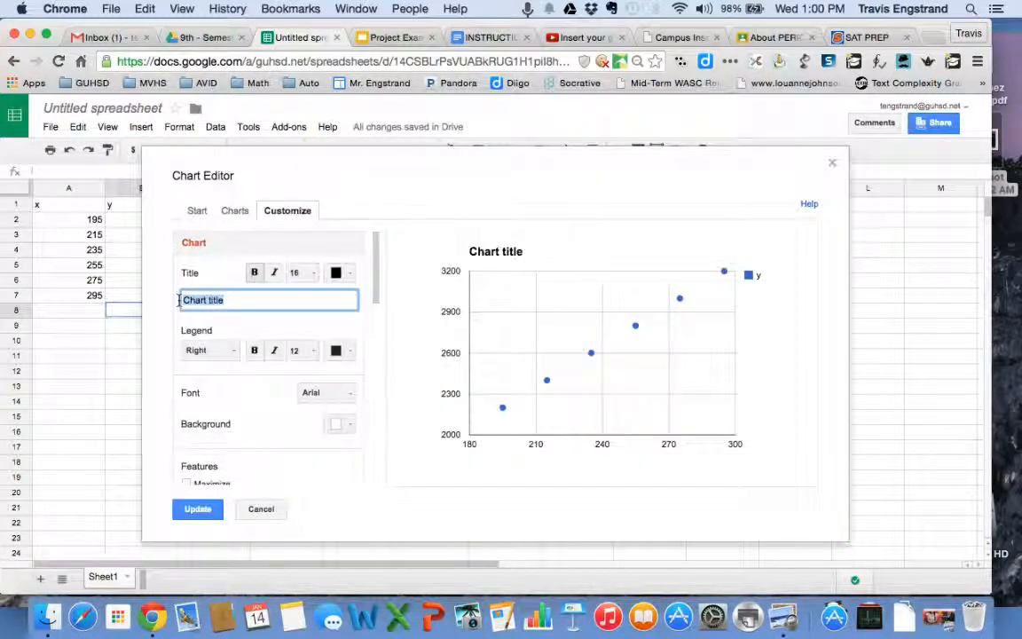
text(Mr. Engstrand's Savings)
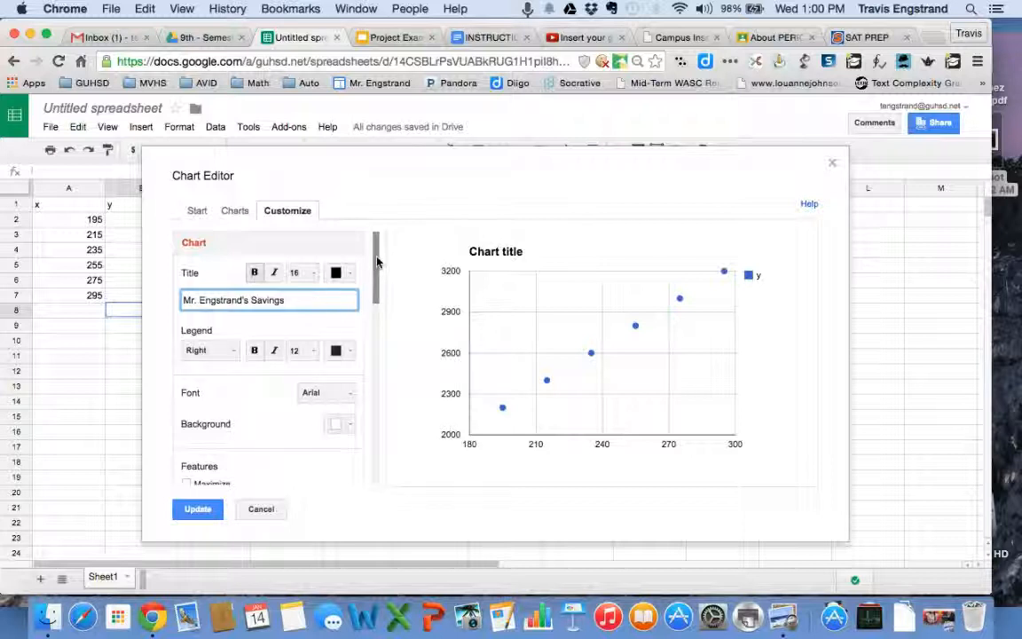
Step: Set the chart's horizontal axis title to "Hours Worked"
drag(374, 236, 373, 337)
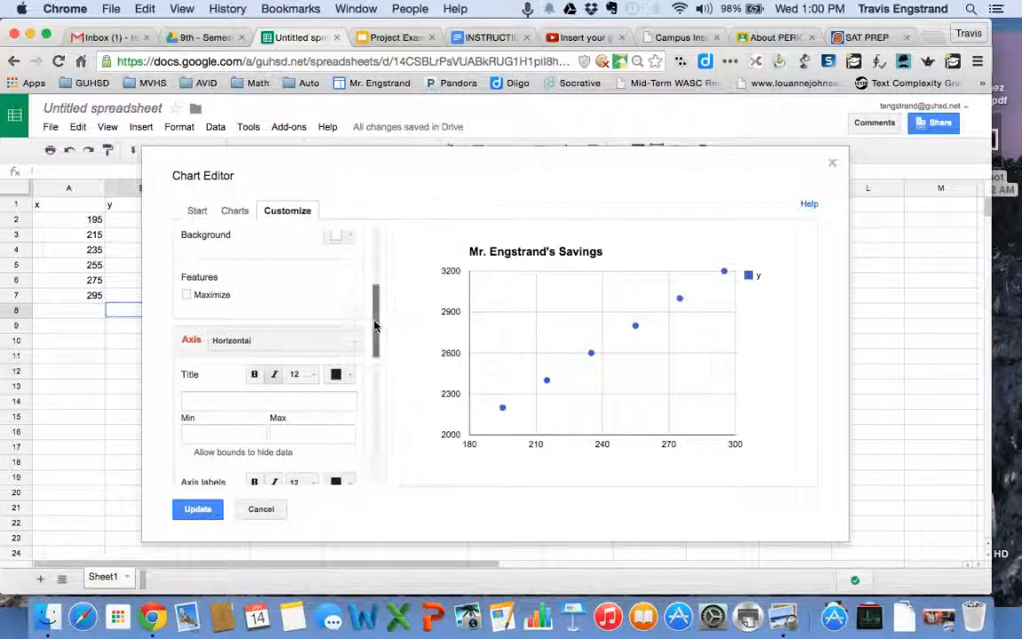
scroll(375, 325, down, 3)
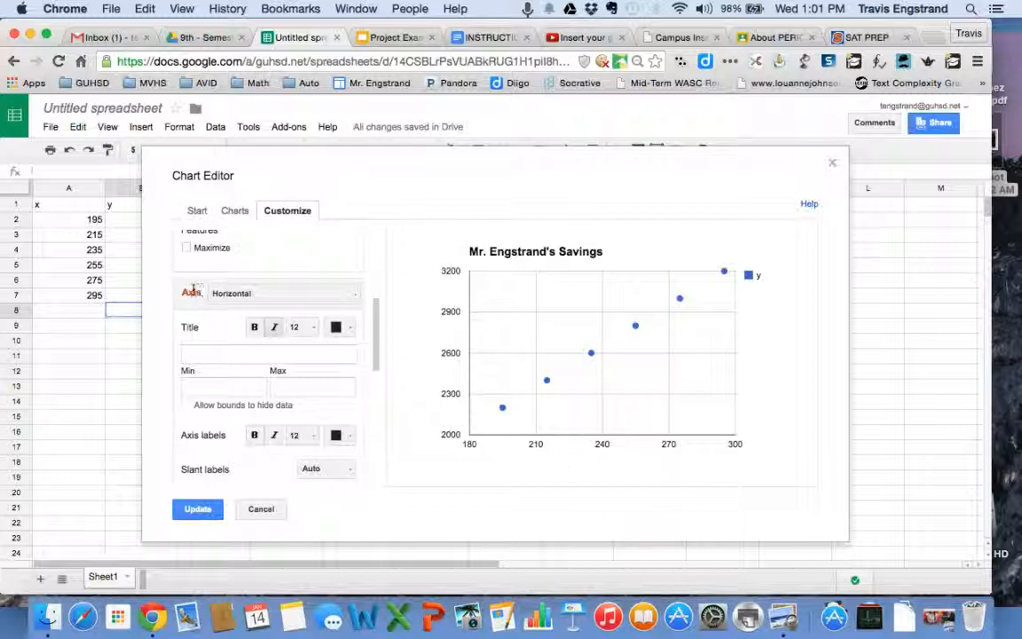
click(257, 296)
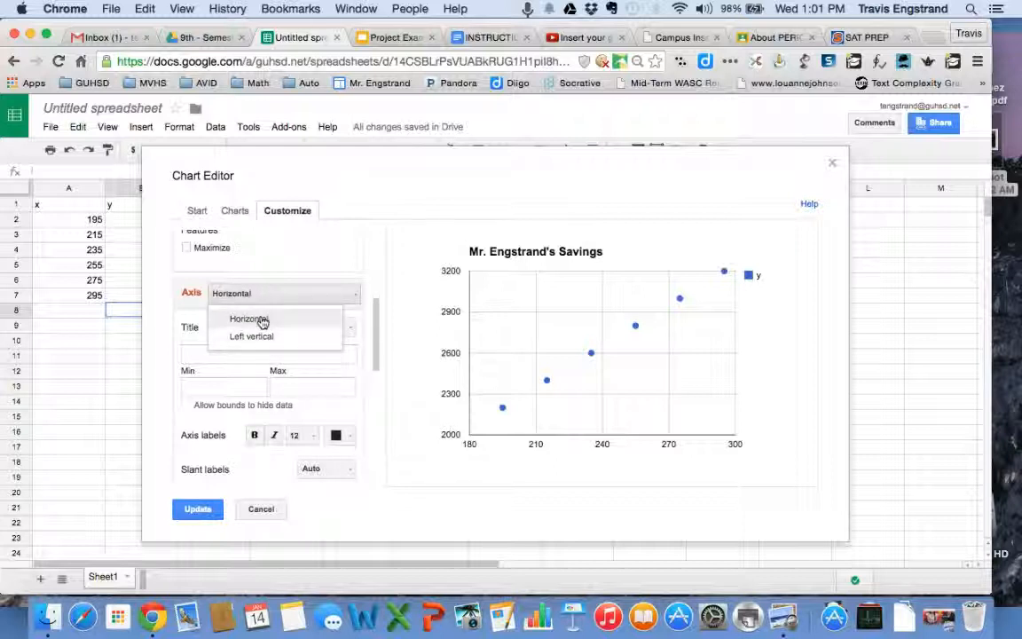
click(249, 319)
click(206, 356)
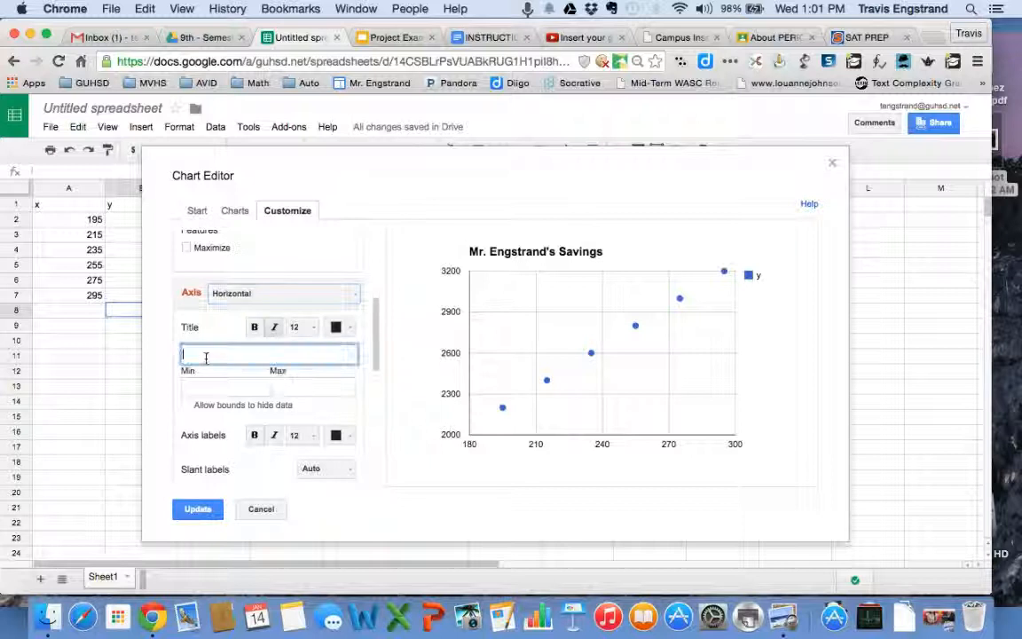
text(Hours Work)
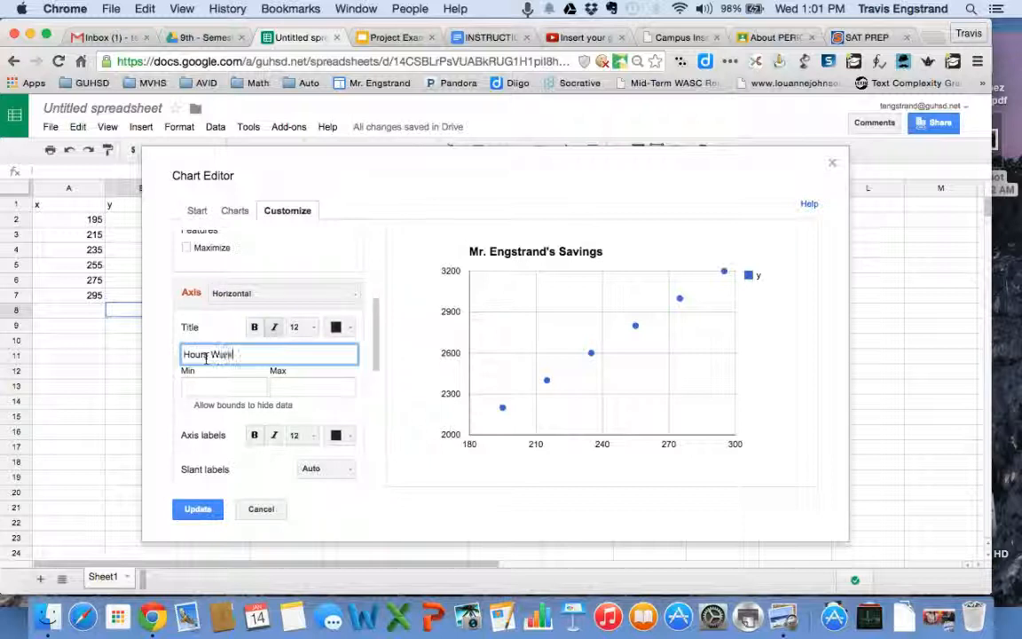
text(es)
key(BackSpace)
text(d)
click(211, 387)
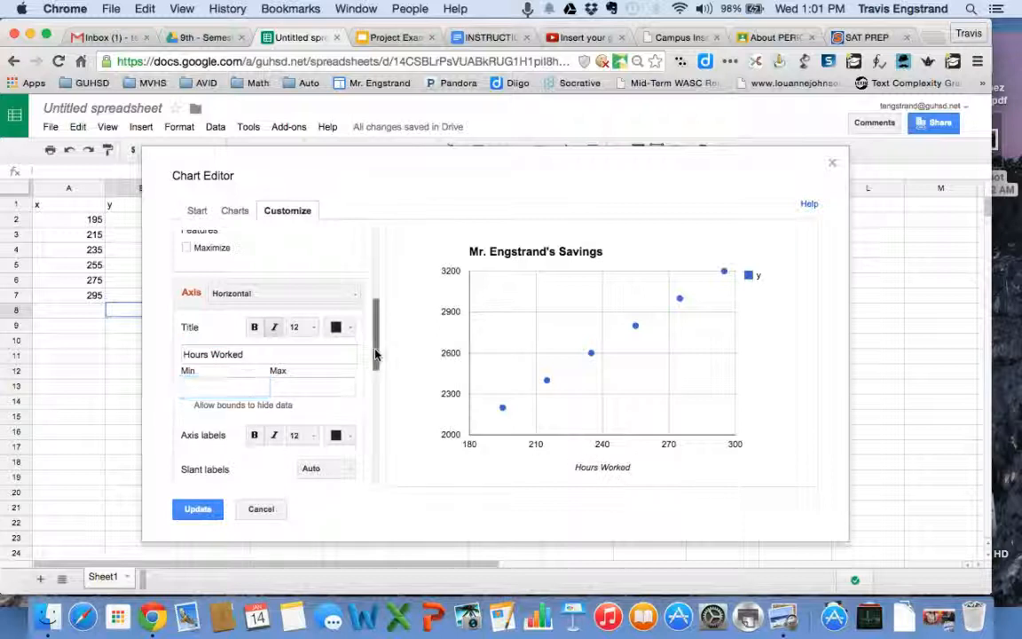
Step: Set the chart's left vertical axis title to "Savings ($)"
scroll(375, 351, down, 2)
scroll(368, 328, up, 1)
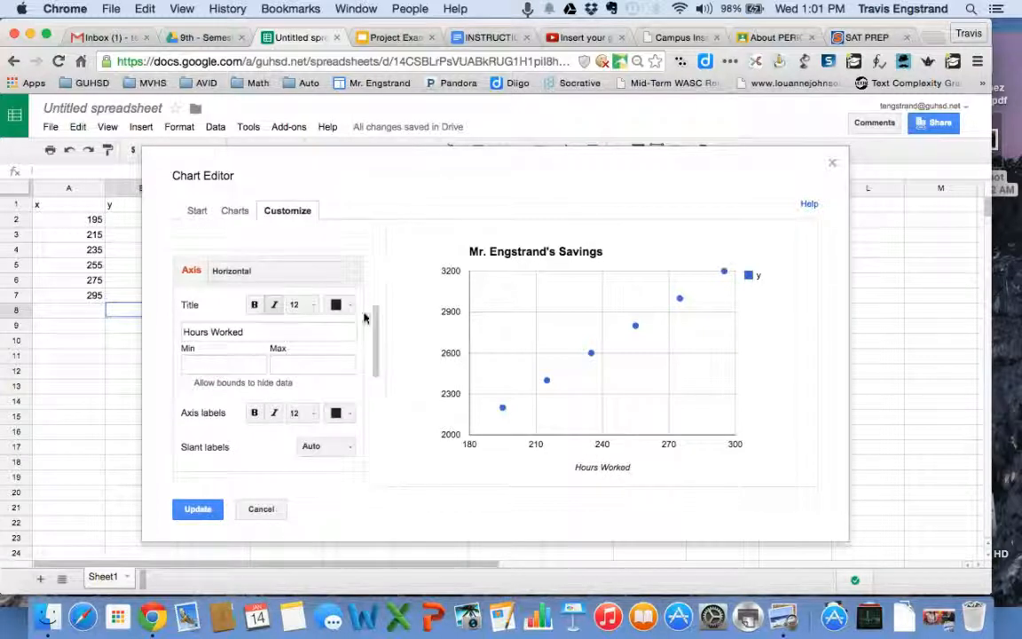
click(350, 272)
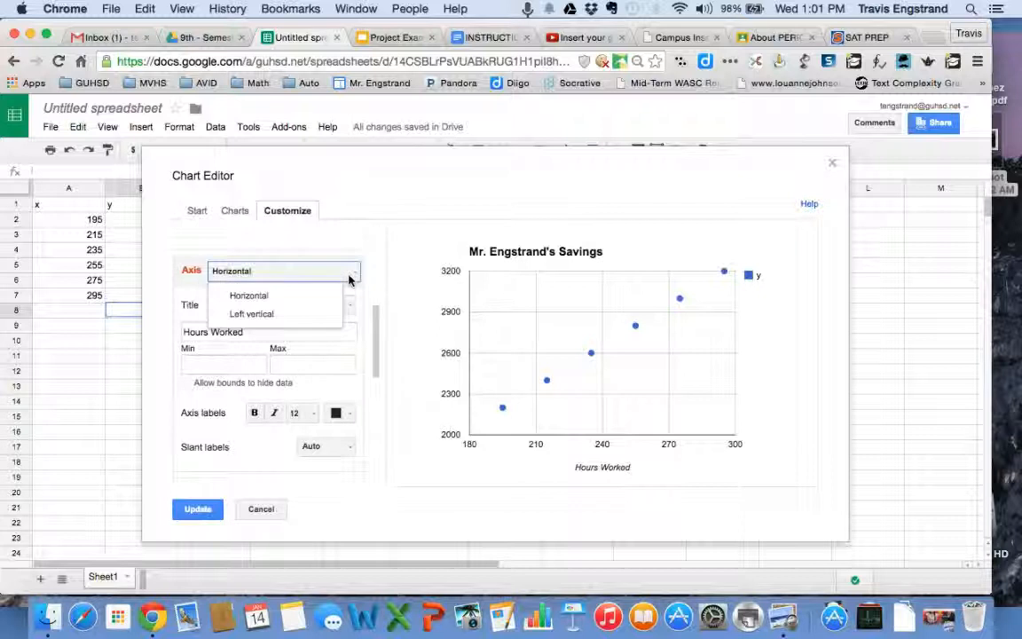
click(252, 314)
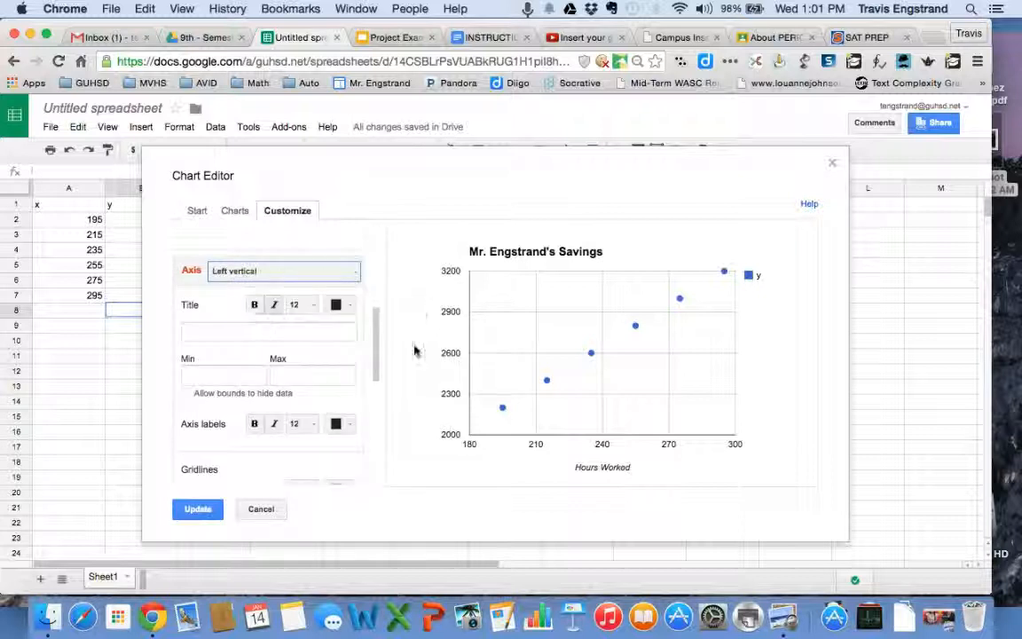
click(202, 333)
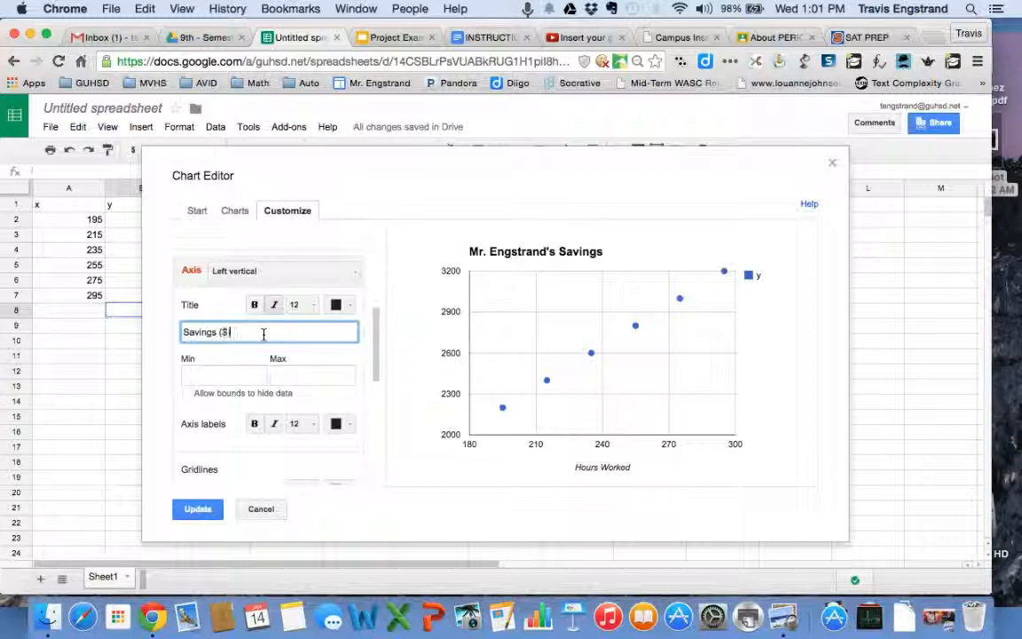
text())
click(347, 370)
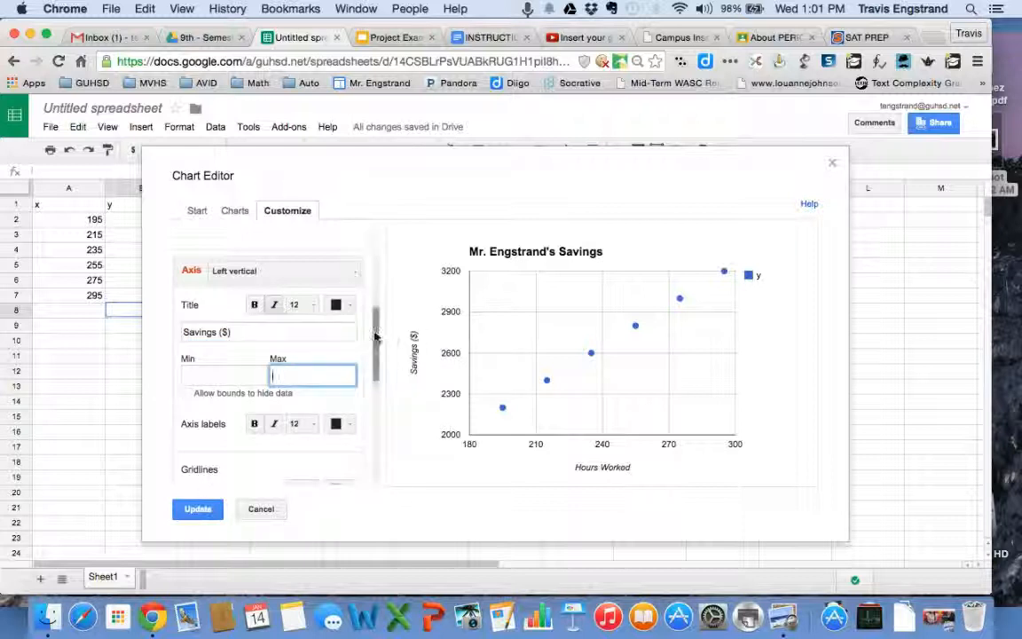
mouse_move(510, 406)
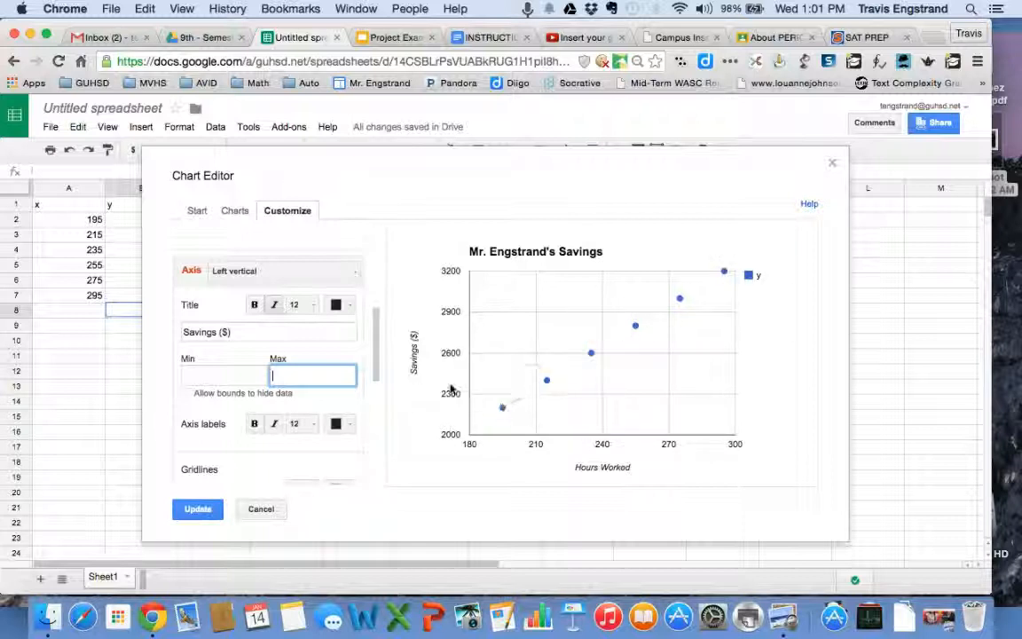
Step: Add a linear trendline to series y, label it with its equation, and update the chart
drag(376, 358, 376, 467)
click(337, 460)
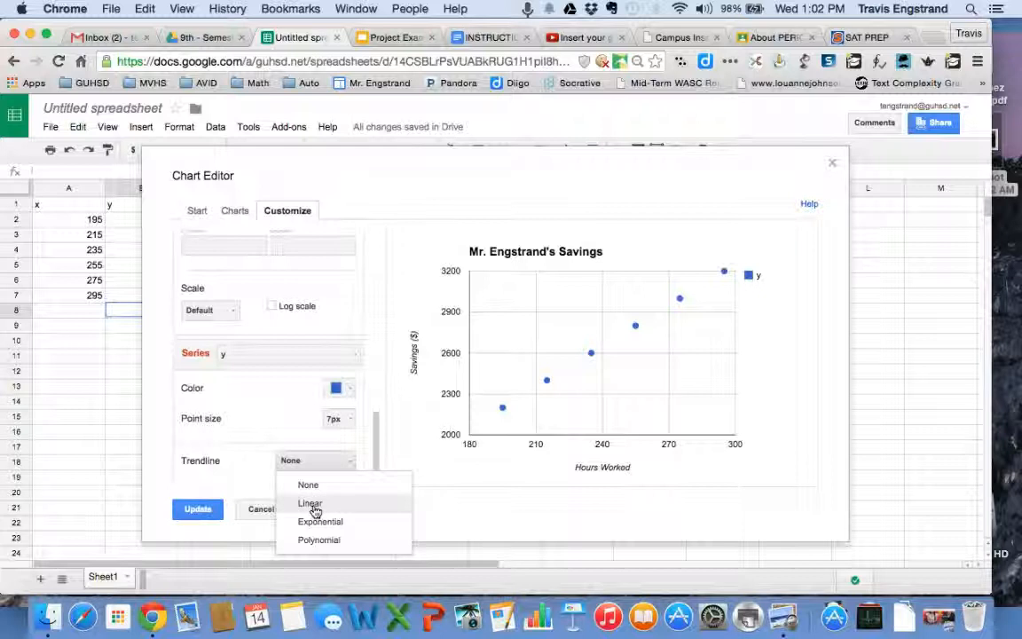
click(310, 503)
drag(376, 393, 374, 416)
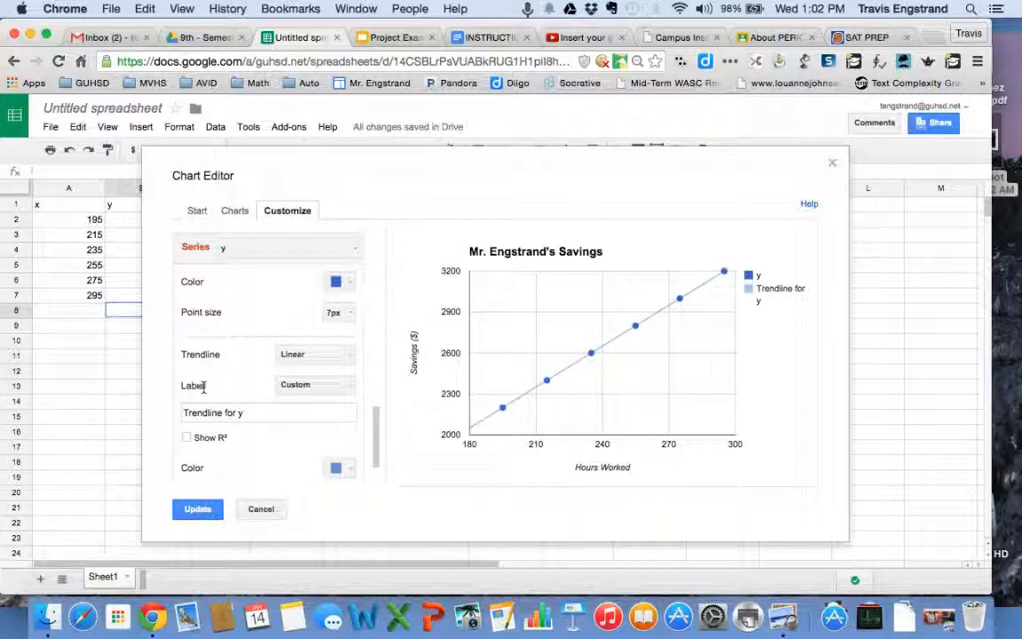
click(305, 386)
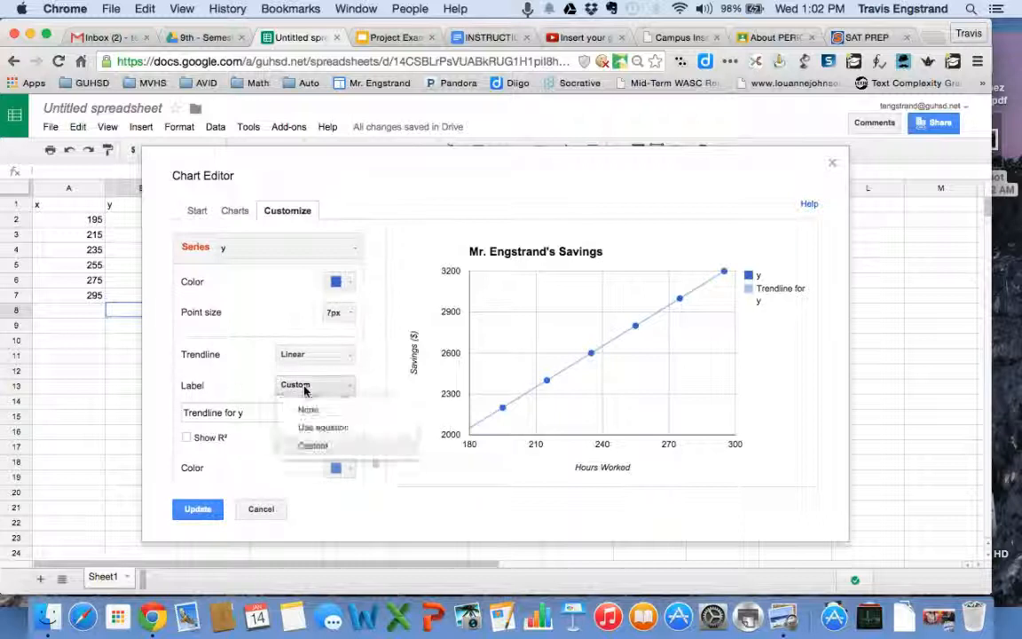
click(318, 430)
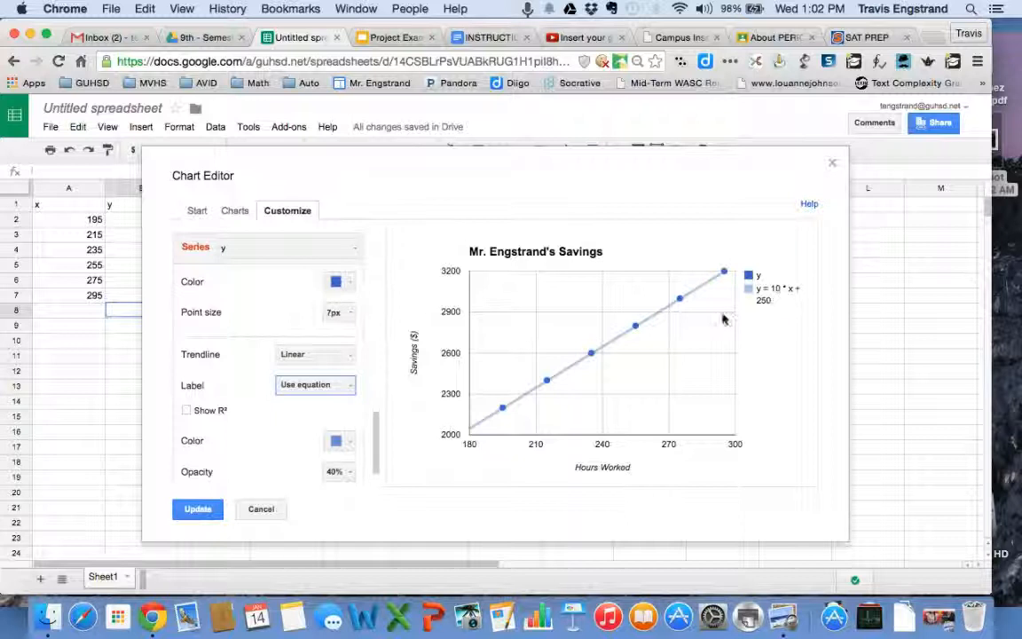
click(197, 508)
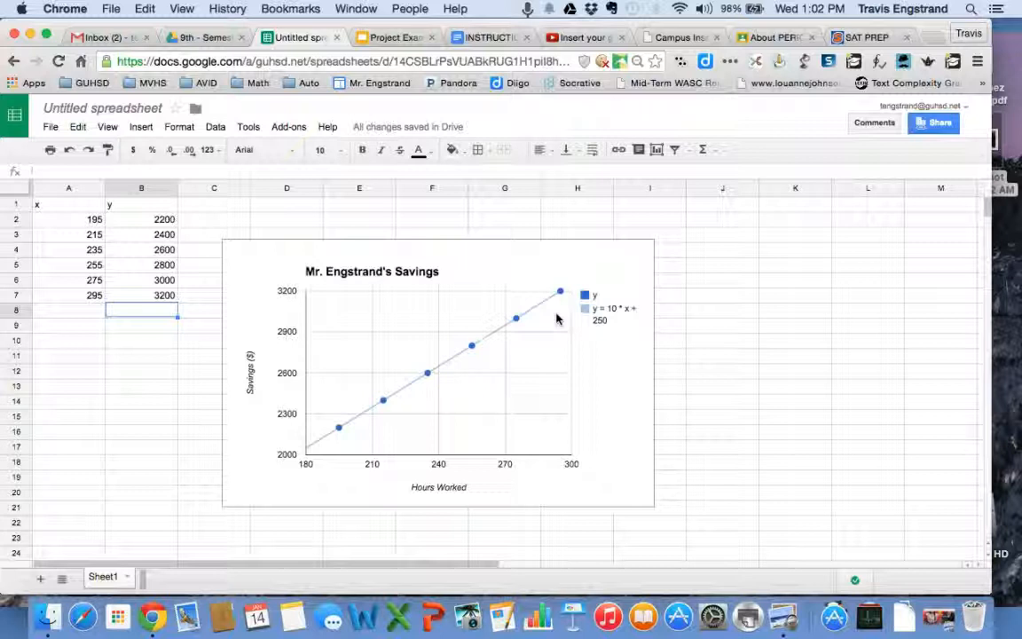
Step: Capture a region screenshot of about 586 x 358 framing the finished scatter chart with the browser's TechSmith capture extension
click(827, 62)
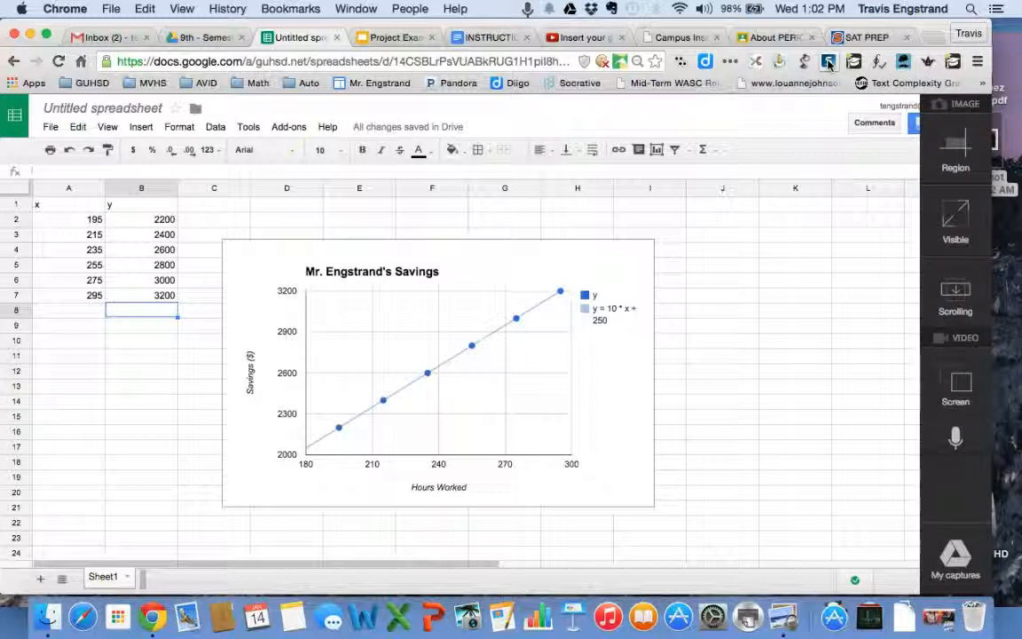
click(955, 146)
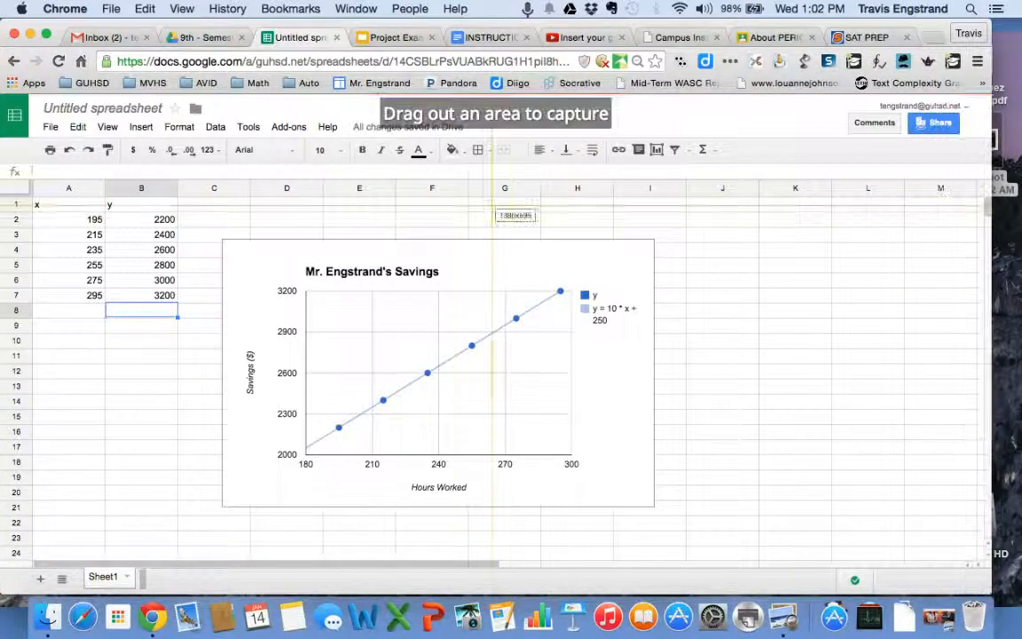
drag(227, 241, 648, 505)
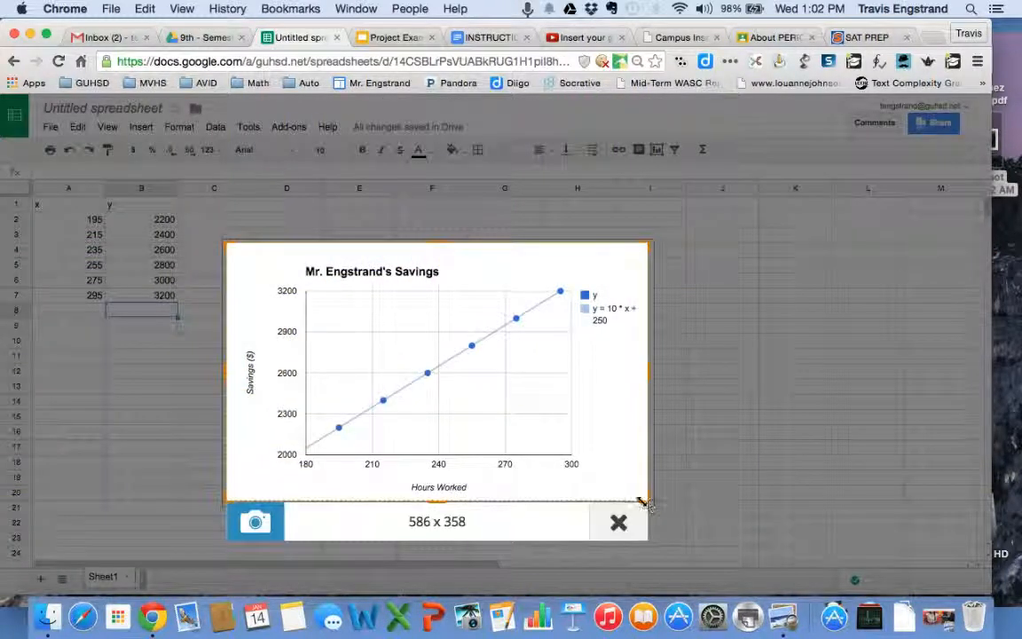
click(256, 524)
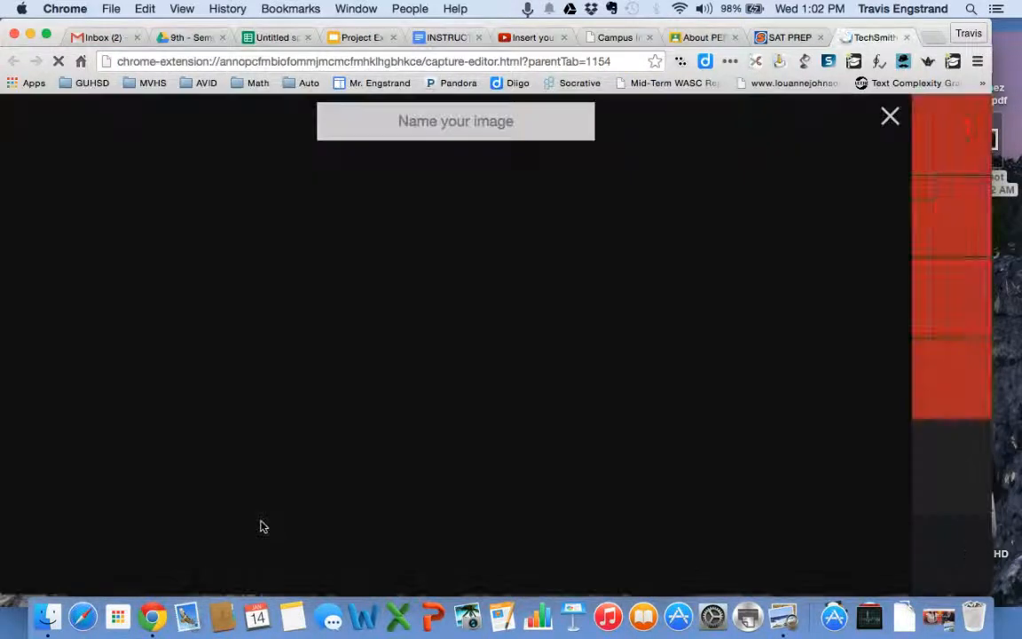